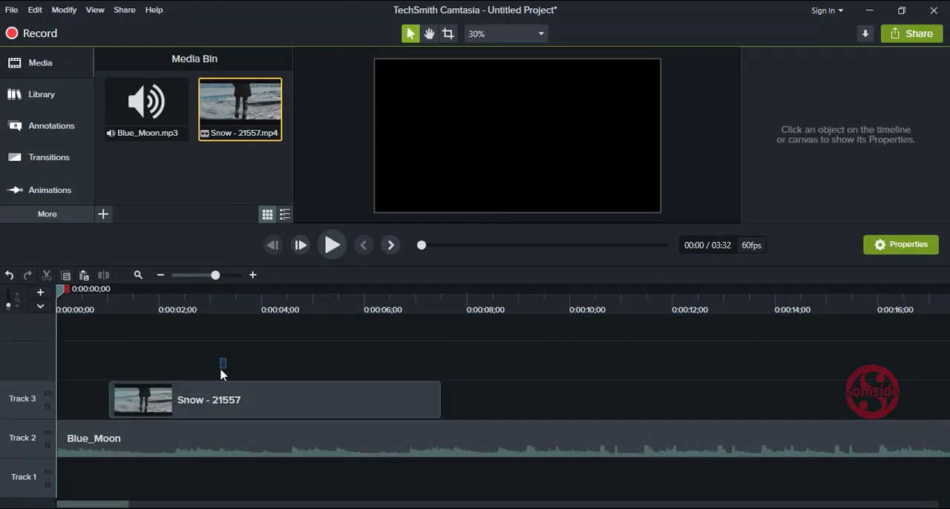
# Step: Move the Snow - 21557 clip to the start of Track 3 and enlarge it to fill the canvas width
pyautogui.moveTo(236, 404); pyautogui.dragTo(199, 405)
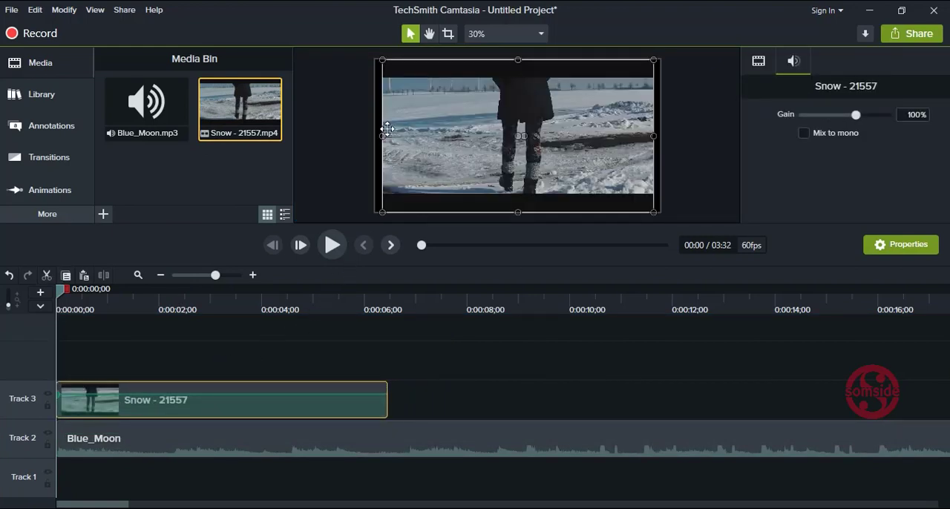
pyautogui.moveTo(384, 135); pyautogui.dragTo(375, 135)
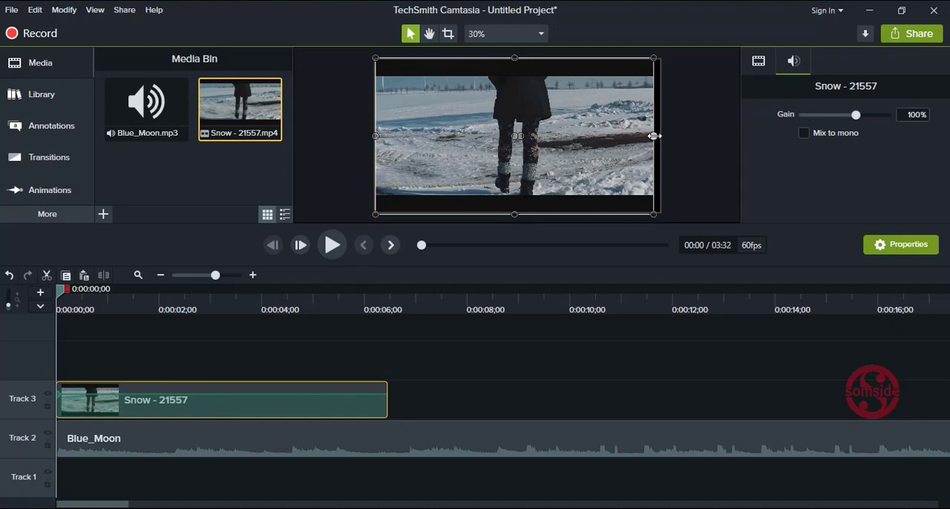
pyautogui.moveTo(653, 136); pyautogui.dragTo(660, 136)
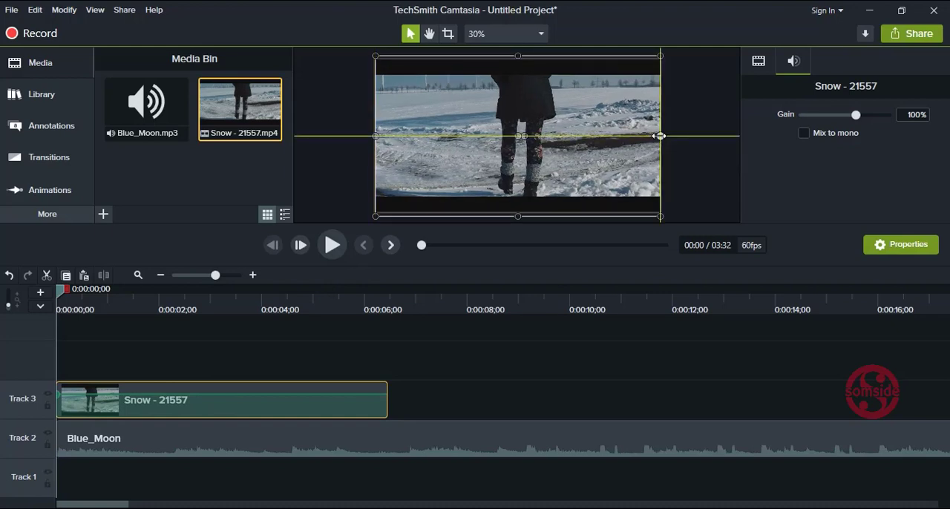
pyautogui.click(460, 382)
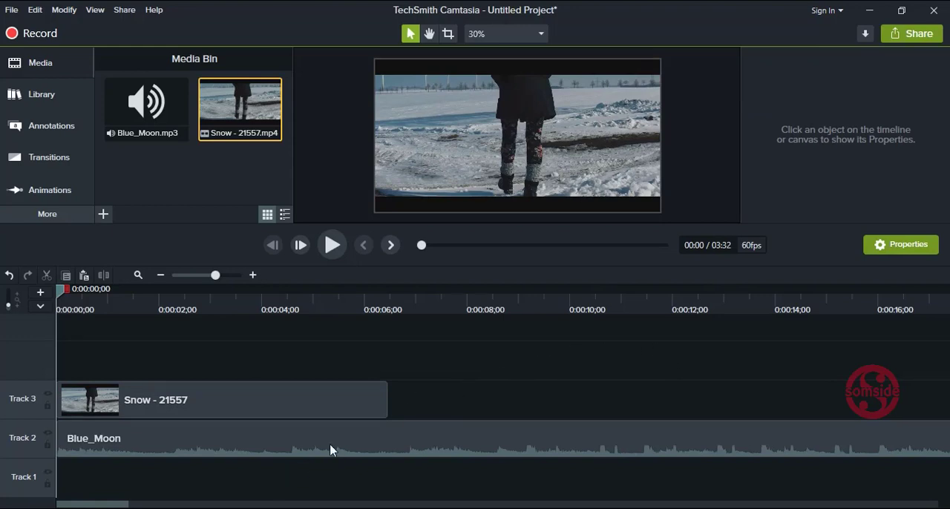
# Step: Split the Blue_Moon audio on Track 2 at 0:00:06;44 and cut away the part after the split
pyautogui.click(198, 275)
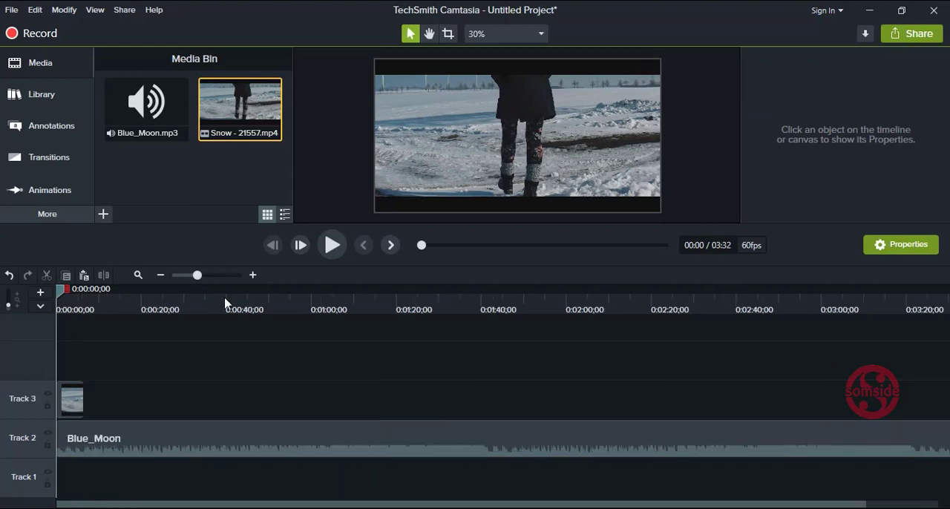
pyautogui.click(121, 437)
pyautogui.click(98, 310)
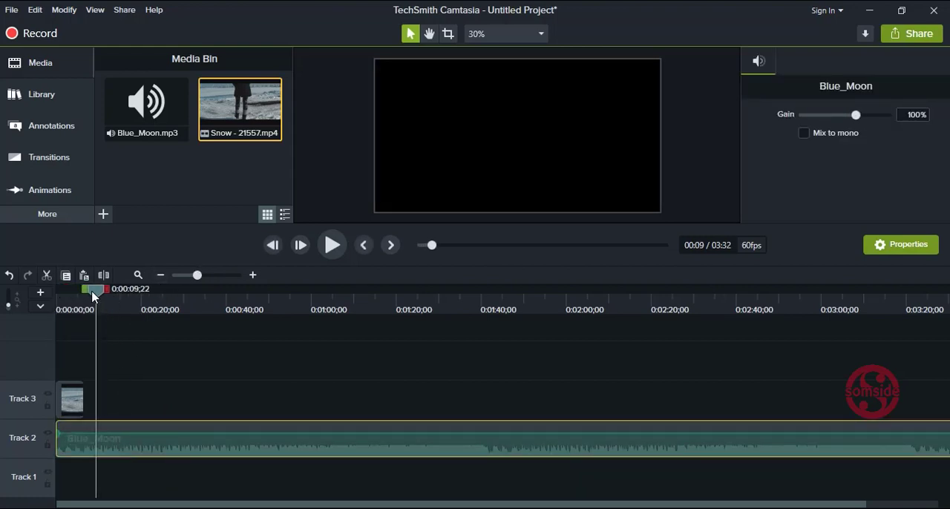
pyautogui.moveTo(93, 296); pyautogui.dragTo(84, 296)
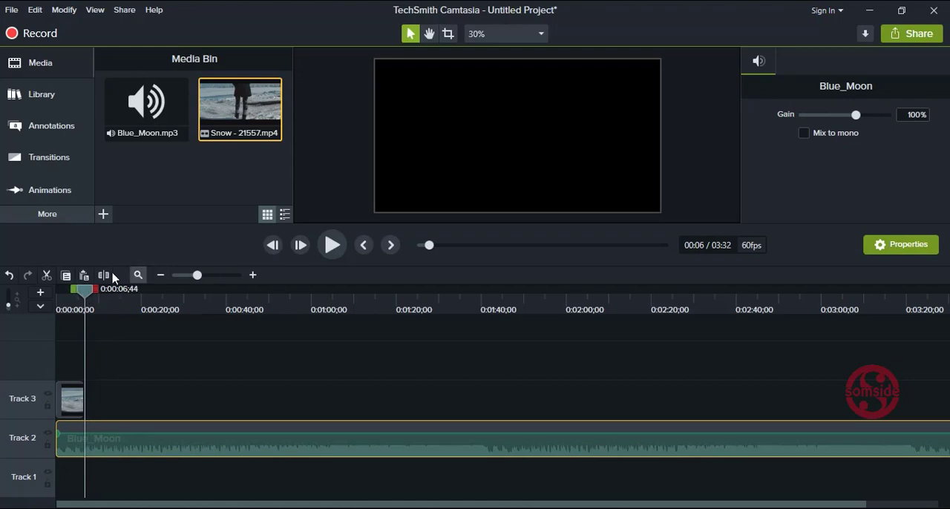
pyautogui.click(104, 274)
pyautogui.click(129, 444)
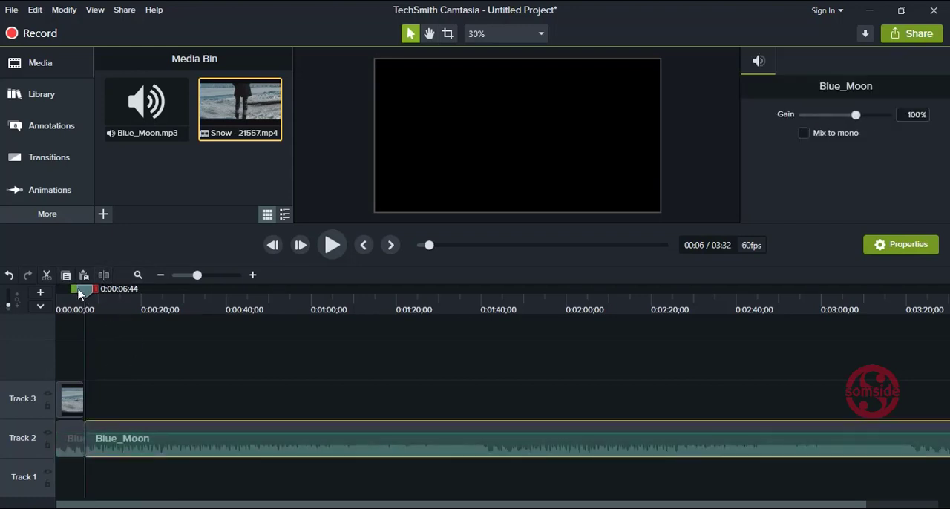
pyautogui.click(46, 274)
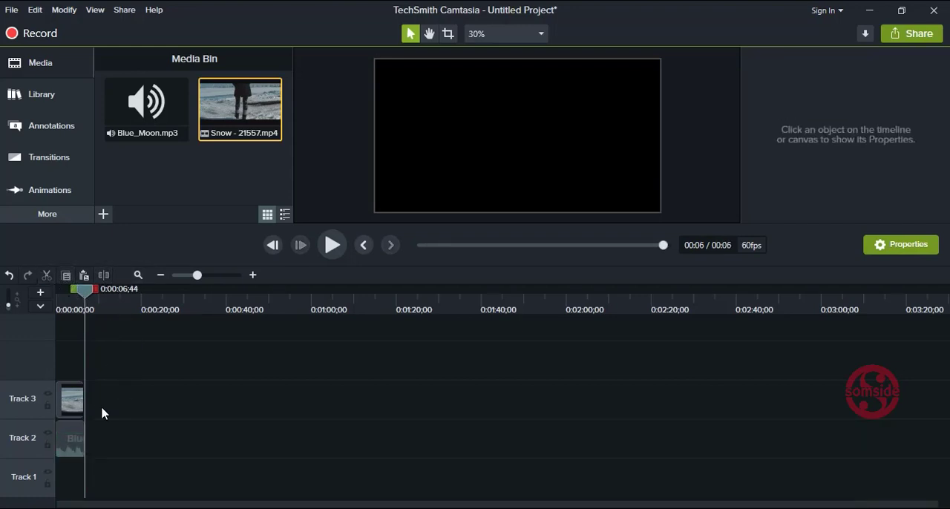
# Step: Trim the end of the Blue_Moon audio to line up with the end of the Snow clip at 0:00:06;28
pyautogui.click(210, 276)
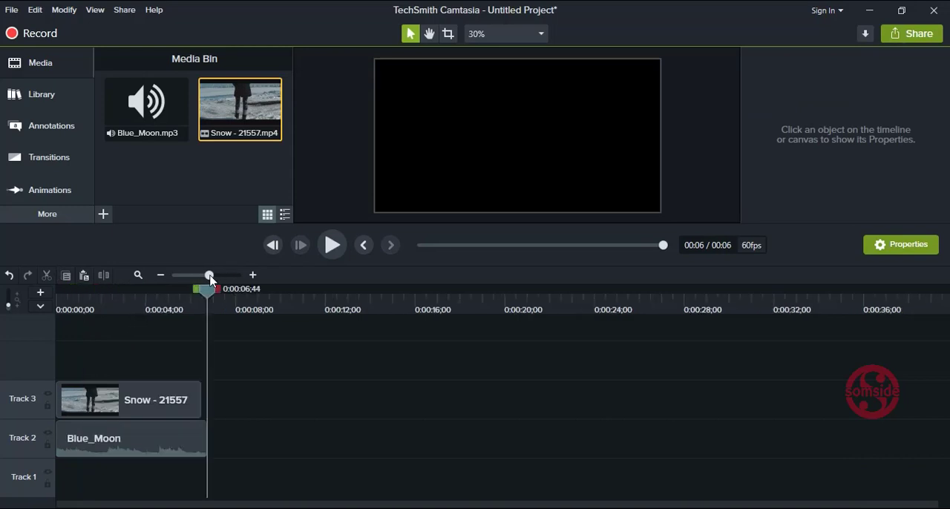
pyautogui.click(193, 436)
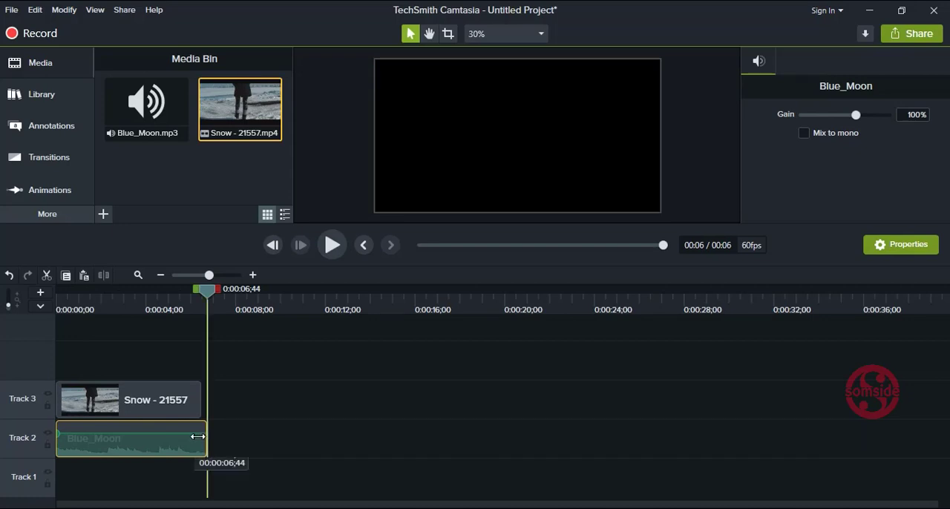
pyautogui.moveTo(207, 437); pyautogui.dragTo(201, 438)
pyautogui.click(247, 443)
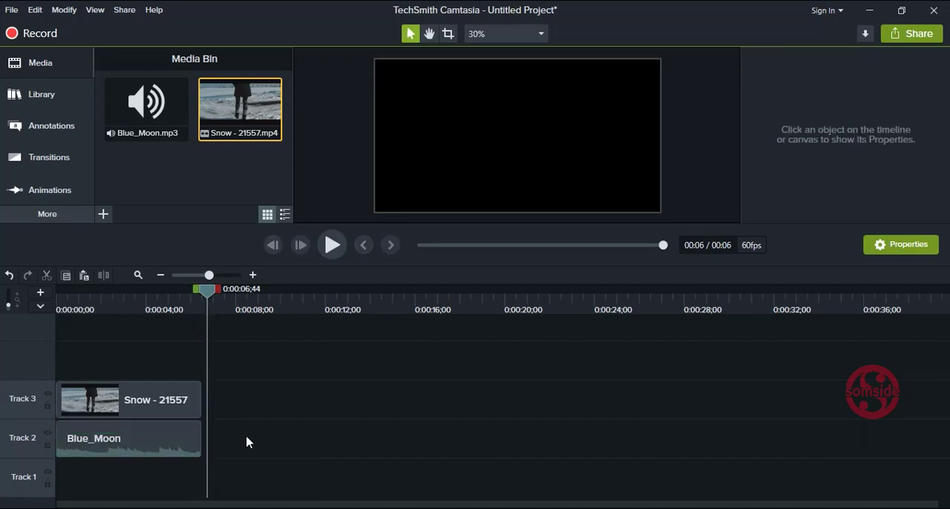
# Step: Re-trim Blue_Moon to a different section of the music spanning exactly the Snow clip, and play the timeline from the start
pyautogui.moveTo(207, 292); pyautogui.dragTo(56, 297)
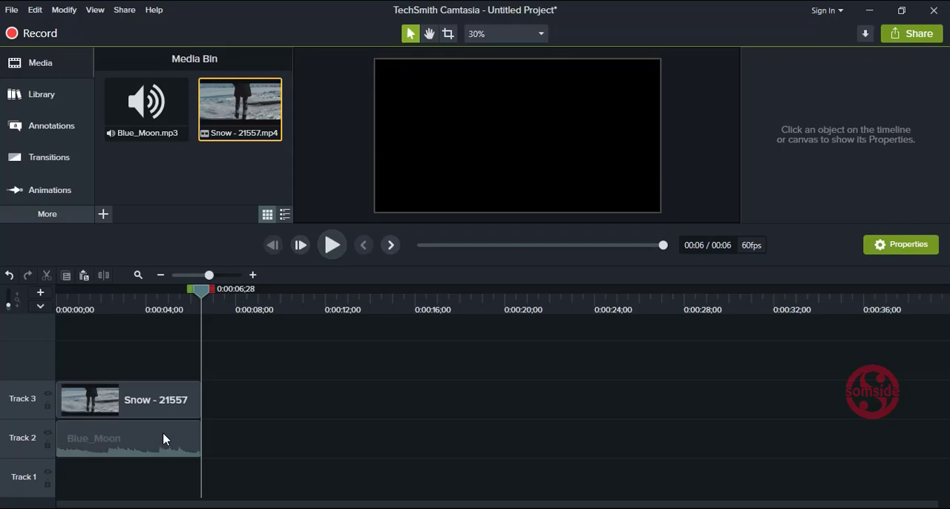
pyautogui.click(164, 438)
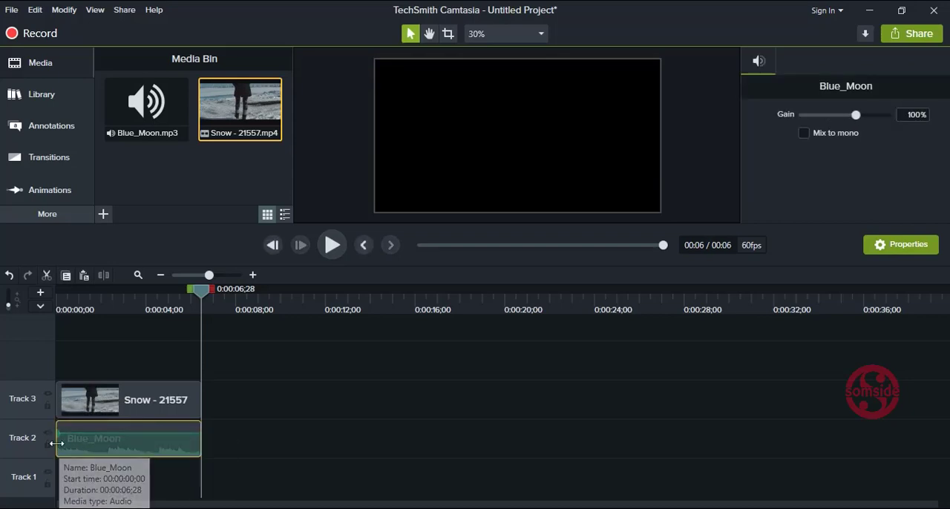
pyautogui.moveTo(58, 443); pyautogui.dragTo(559, 441)
pyautogui.moveTo(475, 449); pyautogui.dragTo(164, 455)
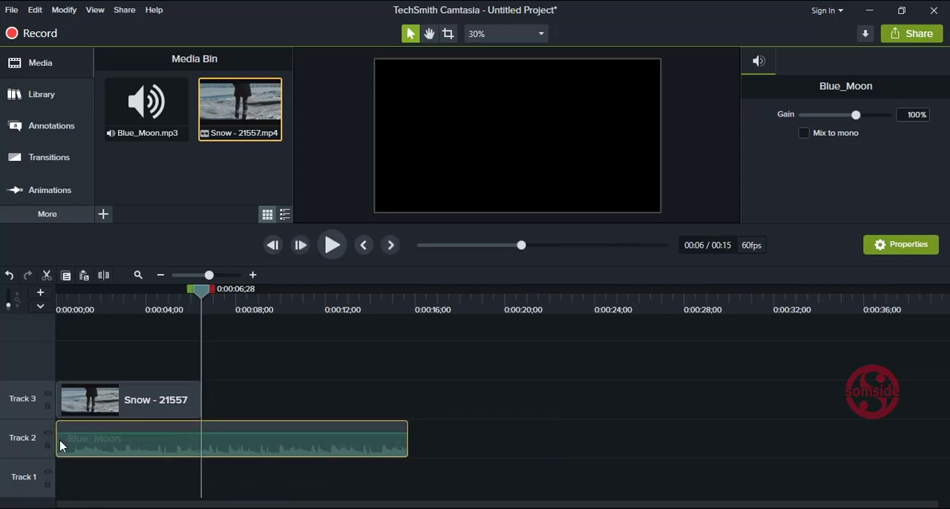
pyautogui.moveTo(56, 440)
pyautogui.mouseDown()
pyautogui.moveTo(100, 439)
pyautogui.moveTo(70, 441)
pyautogui.mouseUp()
pyautogui.moveTo(363, 437); pyautogui.dragTo(196, 430)
pyautogui.moveTo(201, 290); pyautogui.dragTo(36, 300)
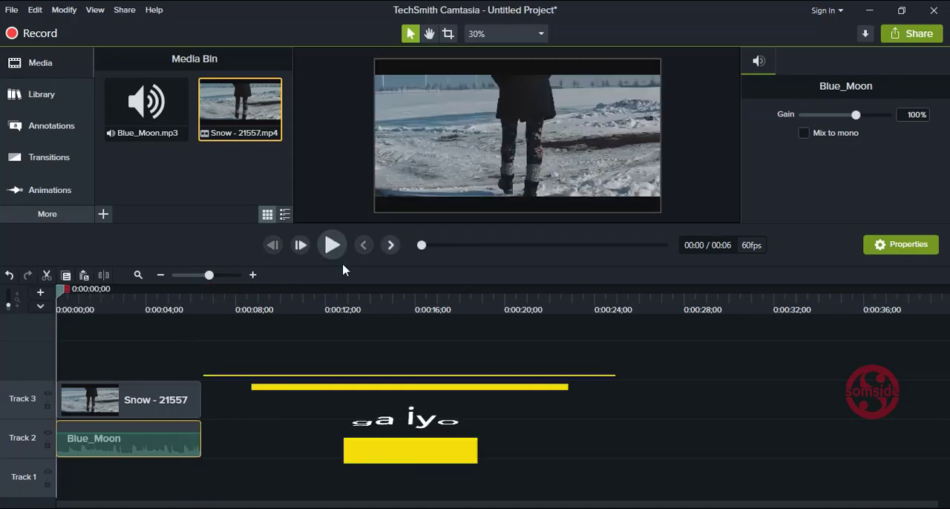
pyautogui.click(331, 245)
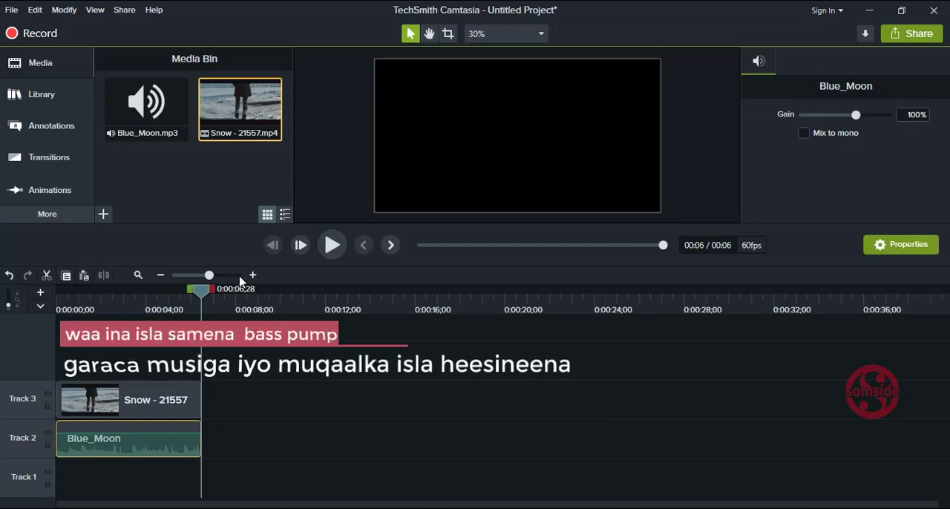
# Step: Zoom in on the timeline and increase the height of Track 2 to enlarge the music waveform
pyautogui.click(226, 276)
pyautogui.click(325, 363)
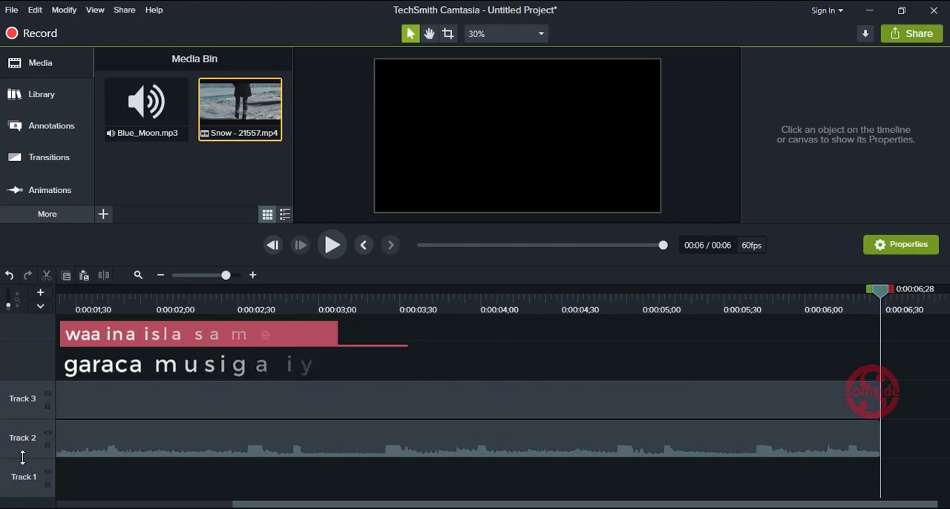
pyautogui.moveTo(20, 418); pyautogui.dragTo(31, 345)
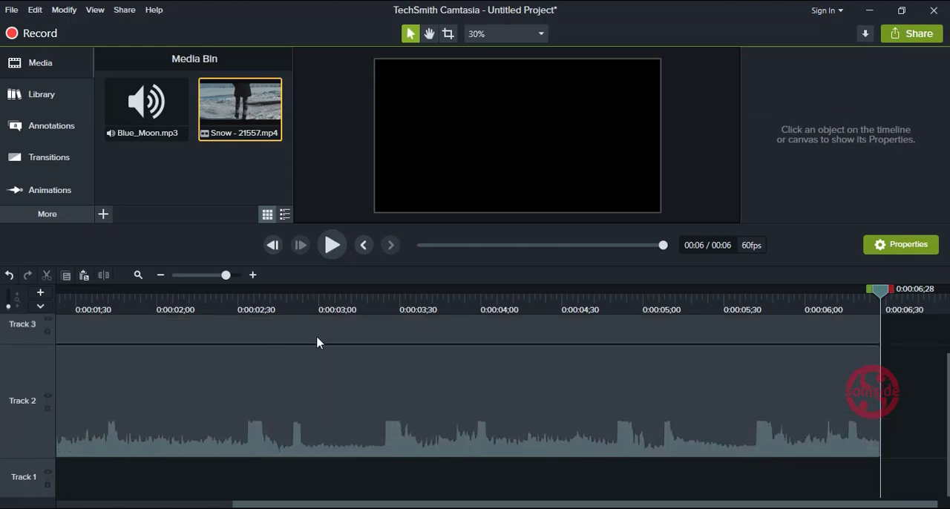
pyautogui.moveTo(381, 227); pyautogui.dragTo(381, 177)
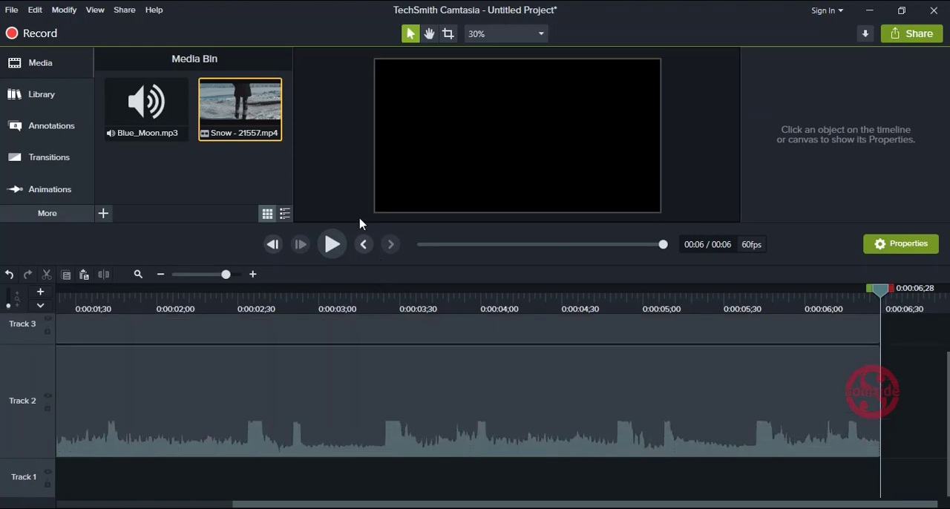
pyautogui.scroll(2, 219, 443)
pyautogui.click(134, 505)
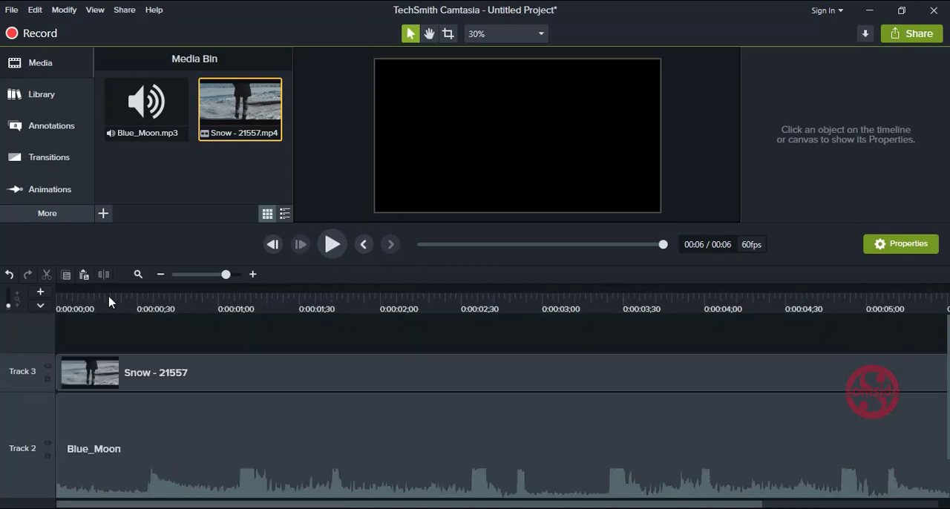
# Step: Split the Snow clip on Track 3 at 0:00:01;08, where the tall music peak begins
pyautogui.click(167, 362)
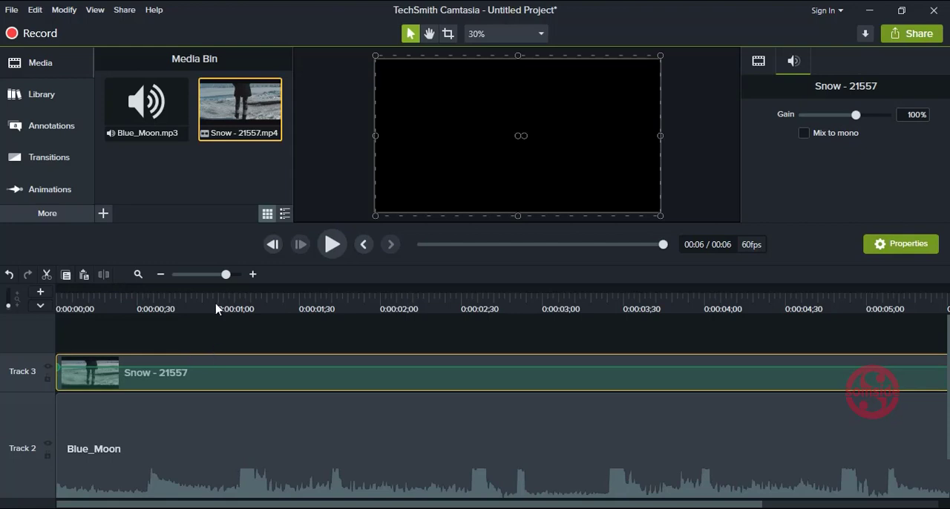
pyautogui.click(236, 306)
pyautogui.moveTo(236, 297); pyautogui.dragTo(237, 299)
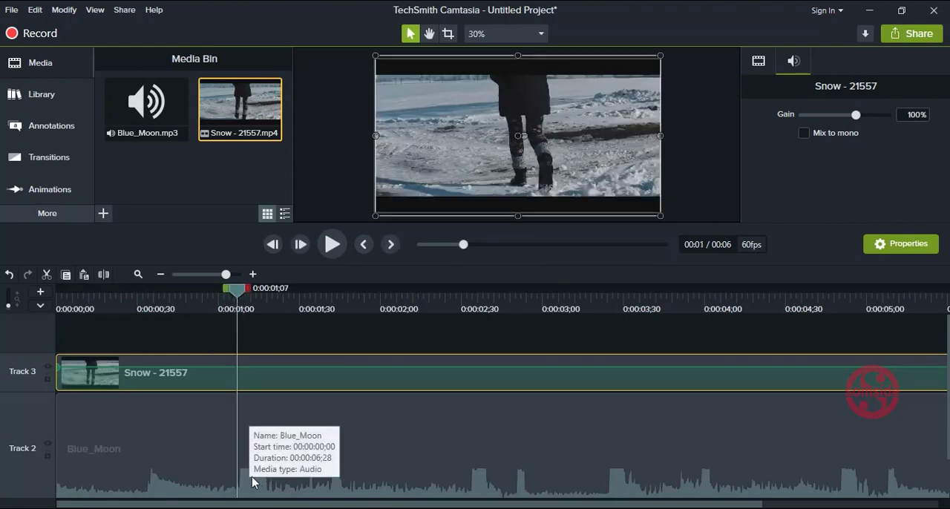
pyautogui.moveTo(241, 299); pyautogui.dragTo(233, 278)
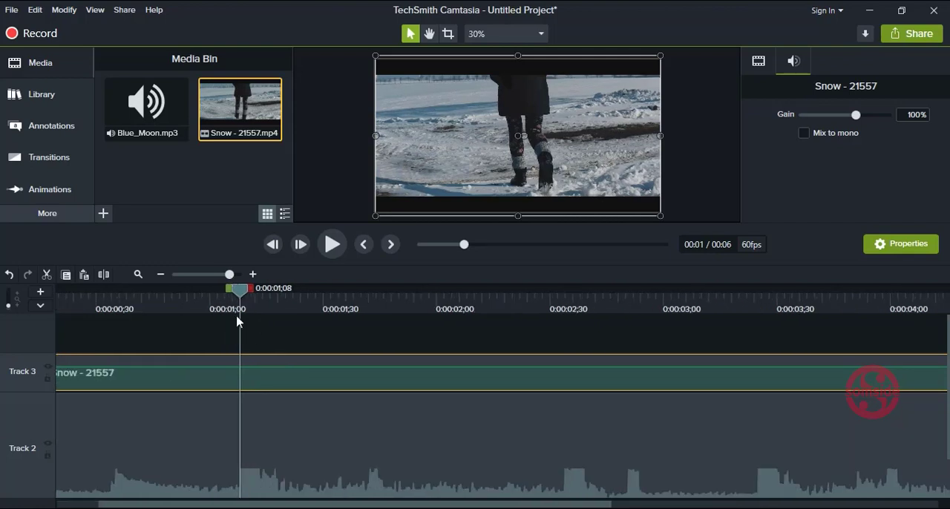
pyautogui.click(104, 274)
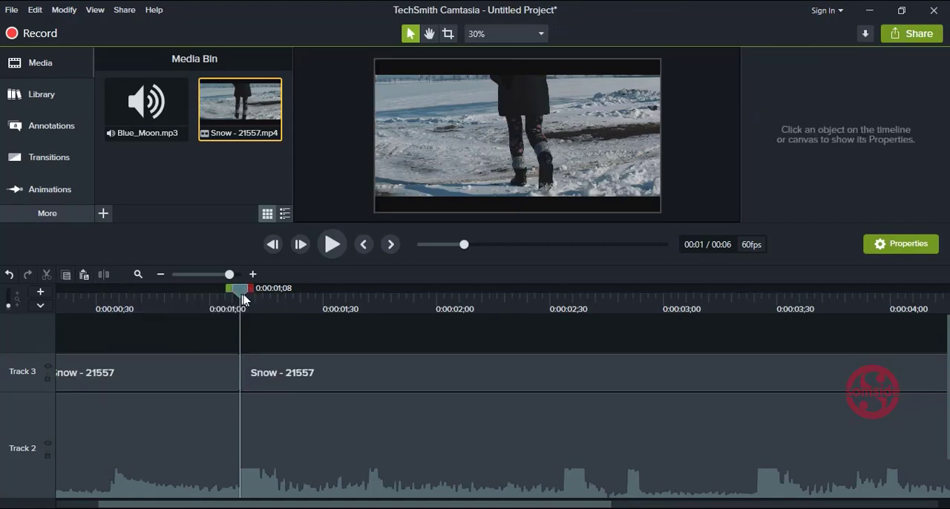
# Step: Split the remaining Snow clip again at 0:00:01;16 to isolate a short segment over the music peak
pyautogui.moveTo(242, 297); pyautogui.dragTo(270, 297)
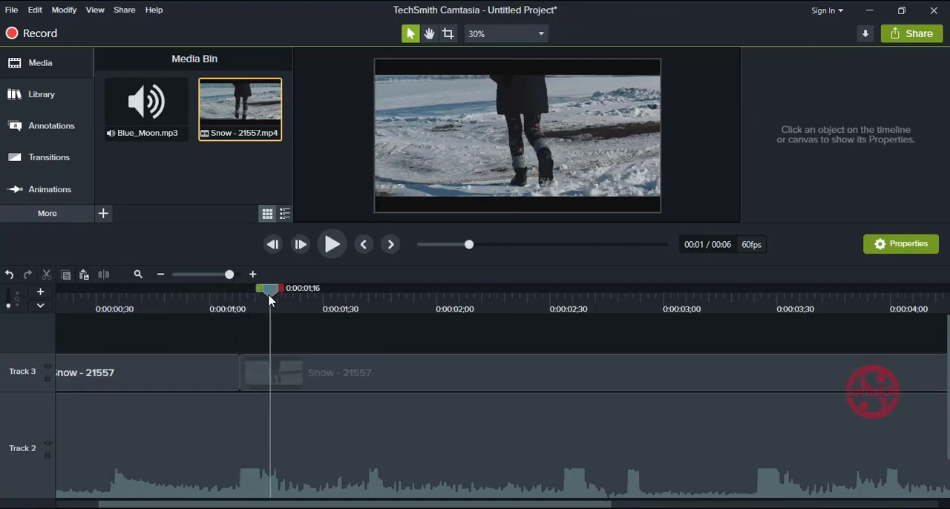
pyautogui.click(281, 381)
pyautogui.click(104, 275)
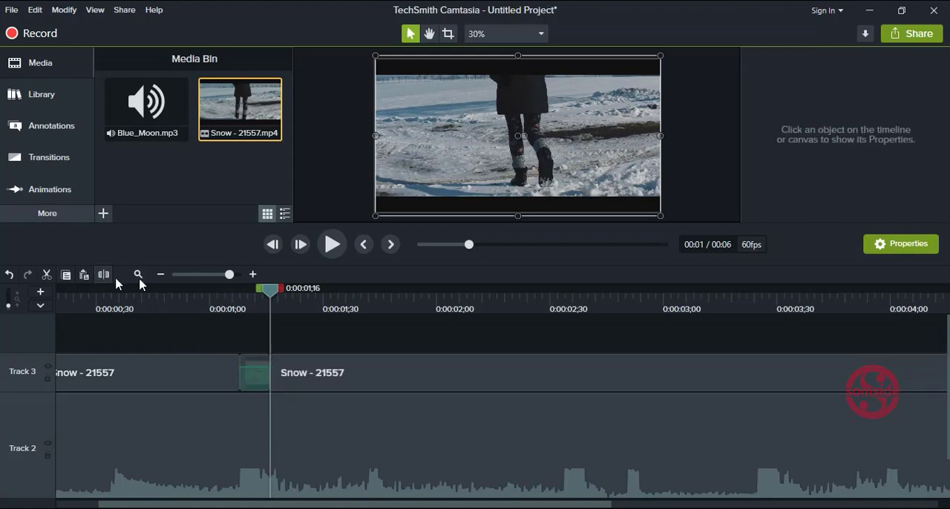
# Step: Set the scale of the short Snow segment between 0:00:01;08 and 0:00:01;16 to 109.3%
pyautogui.click(260, 377)
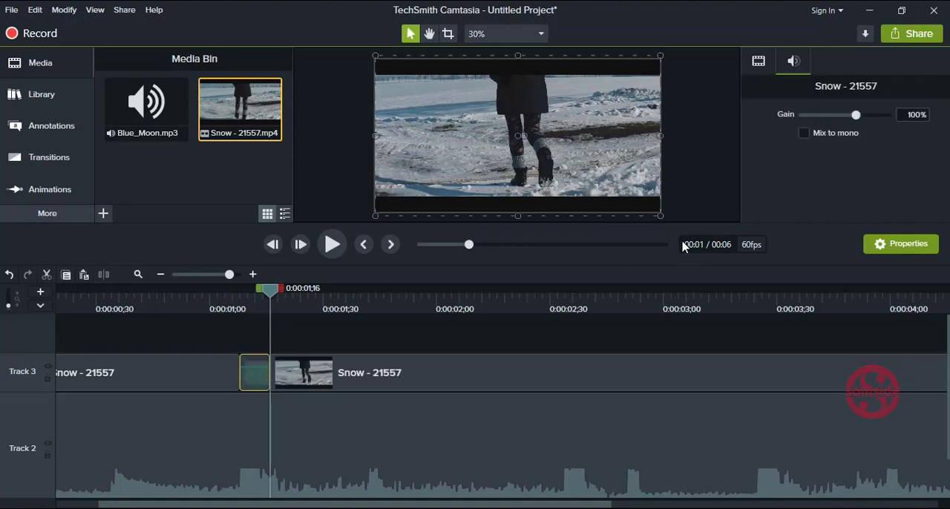
pyautogui.click(760, 68)
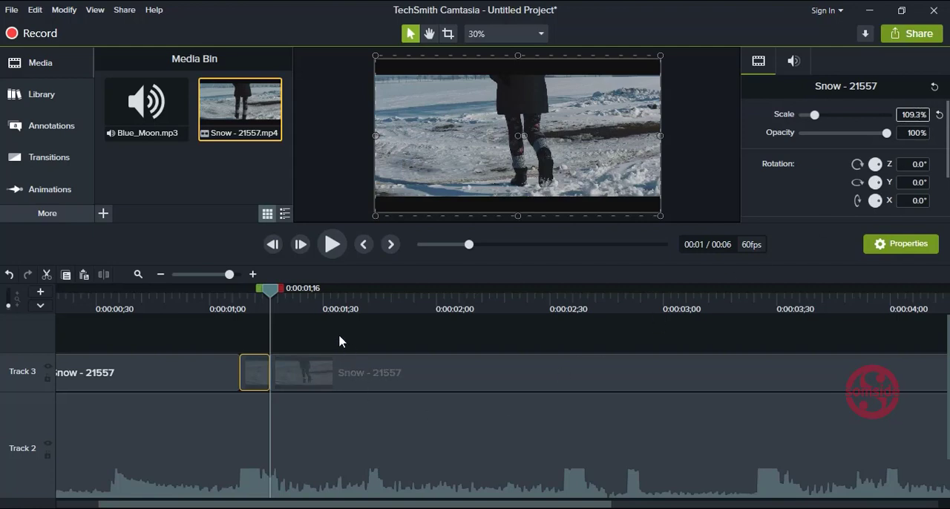
pyautogui.click(283, 401)
# Step: Split the Snow clip at 0:00:02;34, at the start of the next tall music peak
pyautogui.moveTo(185, 507); pyautogui.dragTo(290, 505)
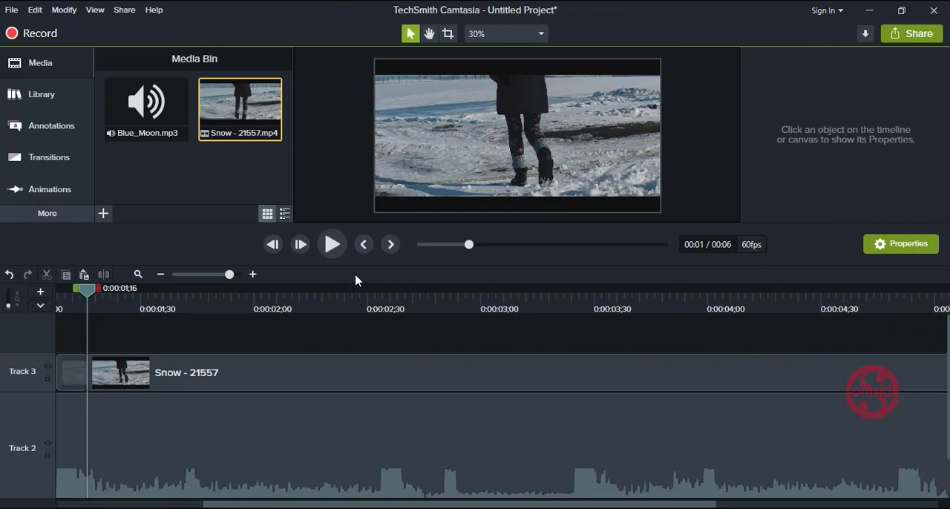
pyautogui.click(360, 301)
pyautogui.click(383, 296)
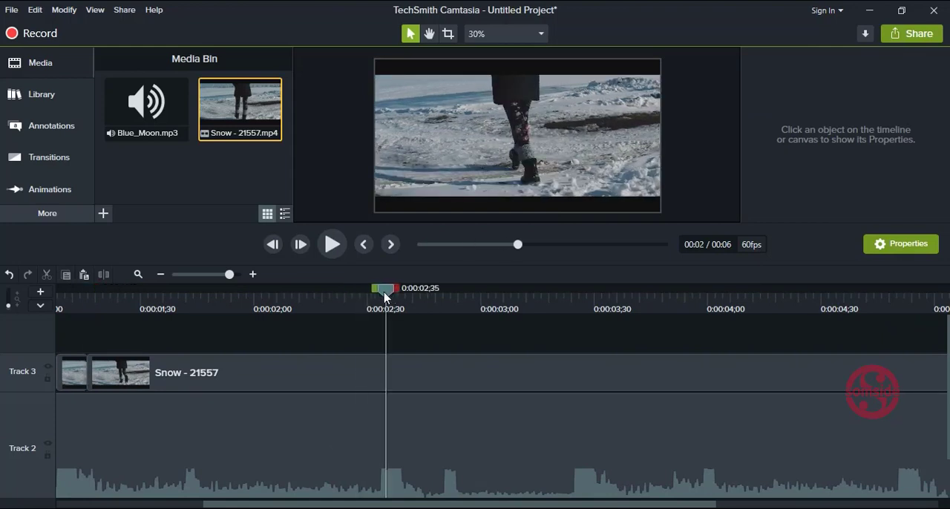
pyautogui.click(391, 386)
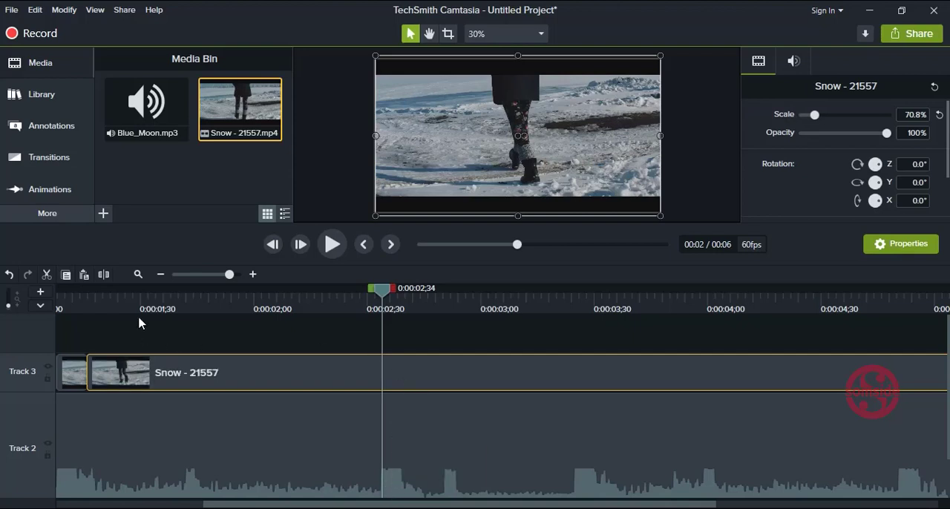
pyautogui.click(105, 276)
# Step: Split the remaining Snow clip at 0:00:02;39, at the end of that music peak
pyautogui.click(404, 296)
pyautogui.moveTo(405, 296); pyautogui.dragTo(401, 297)
pyautogui.click(421, 386)
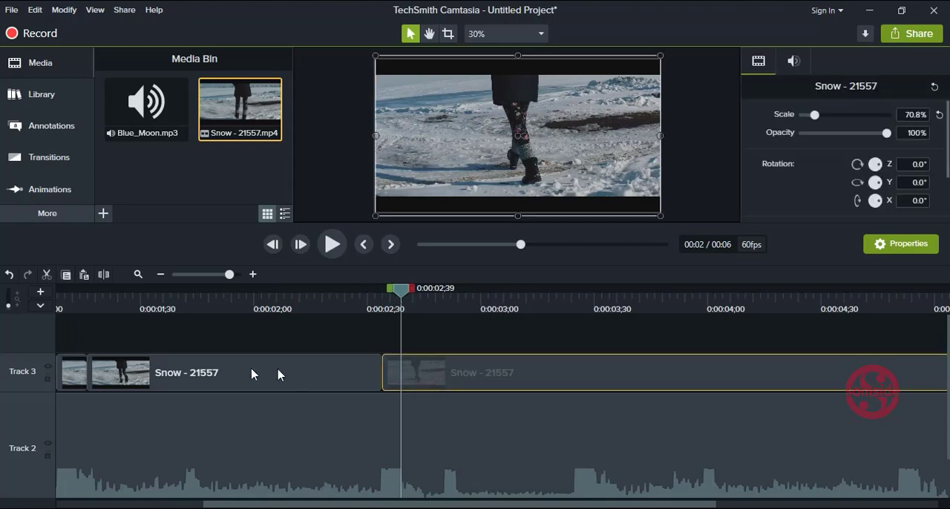
pyautogui.click(105, 276)
# Step: Set the scale of the short Snow segment between 0:00:02;34 and 0:00:02;39 to 109.3%
pyautogui.click(395, 377)
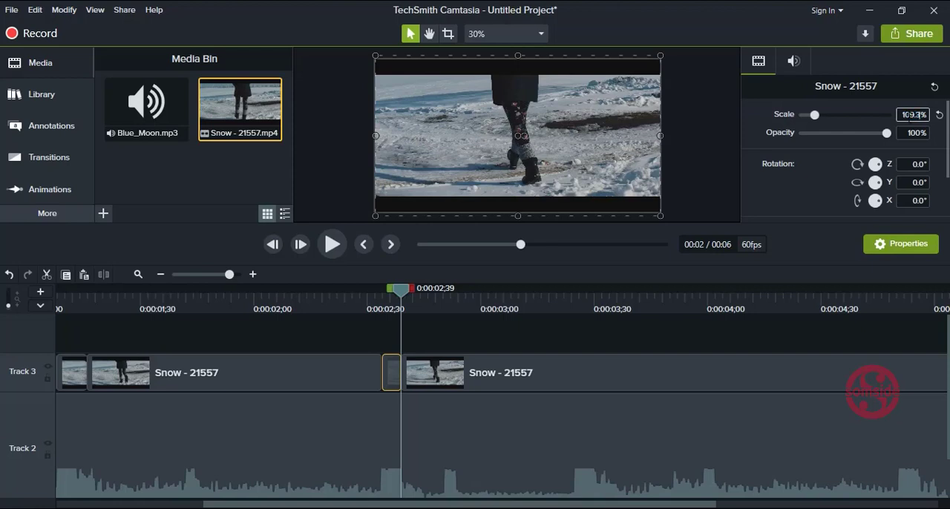
pyautogui.press('Return')
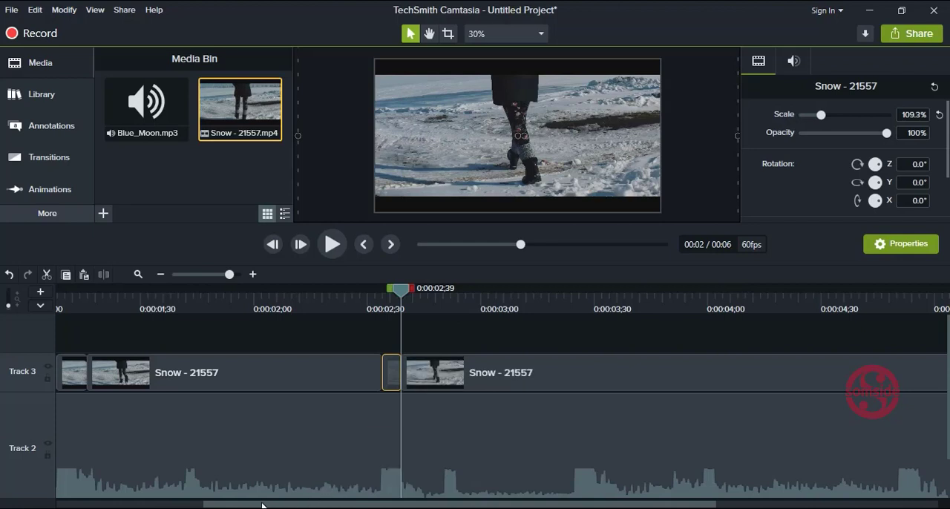
pyautogui.moveTo(290, 505); pyautogui.dragTo(435, 503)
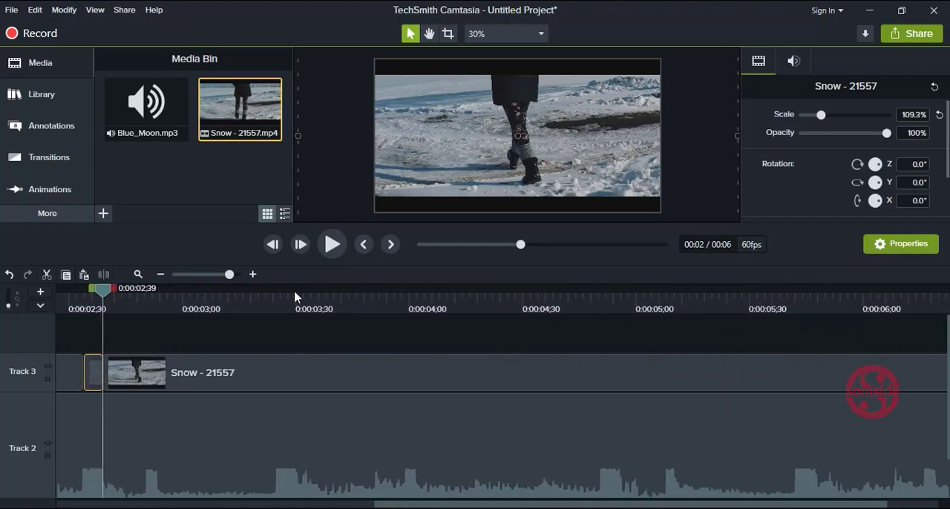
# Step: Split the Snow clip at 0:00:03;25 and 0:00:03;31, at the start and end of the next tall music peak
pyautogui.moveTo(266, 311); pyautogui.dragTo(277, 310)
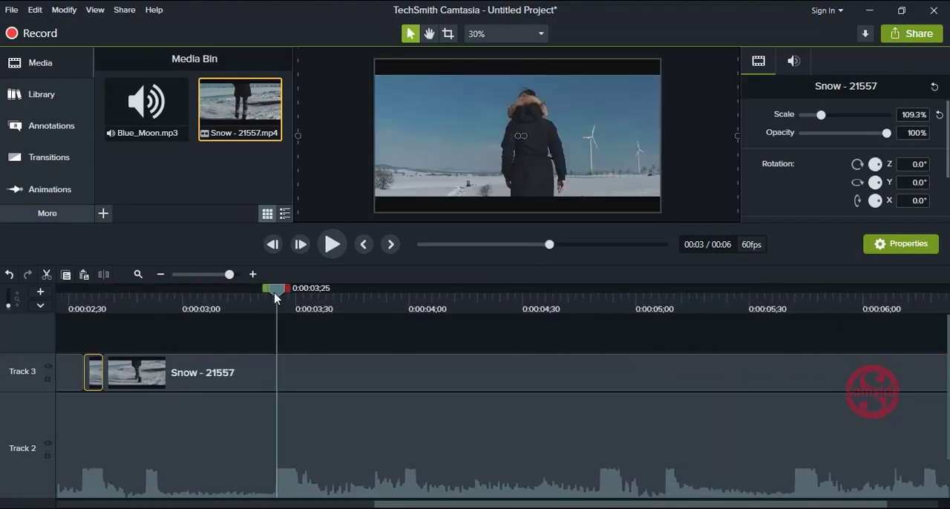
pyautogui.click(324, 380)
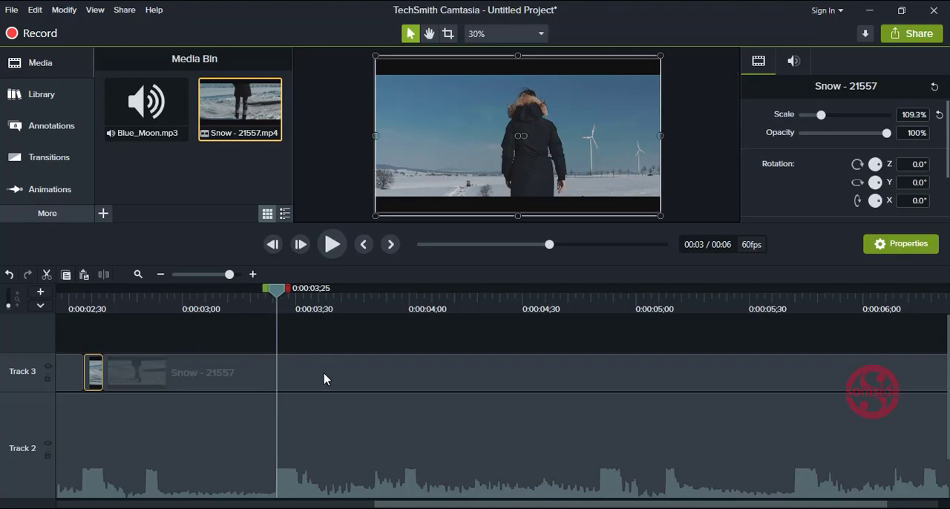
pyautogui.click(110, 277)
pyautogui.moveTo(276, 290); pyautogui.dragTo(299, 292)
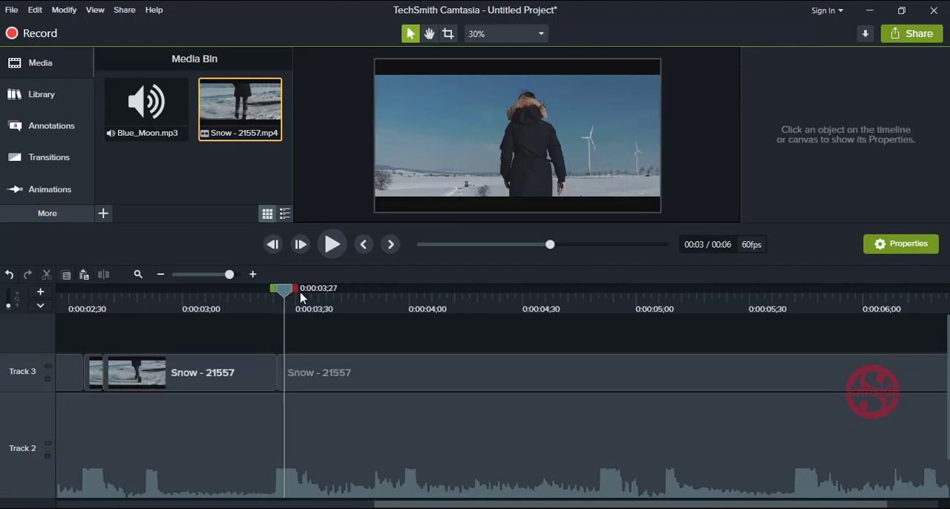
pyautogui.click(317, 371)
pyautogui.click(106, 276)
# Step: Set the scale of the short Snow segment between 0:00:03;25 and 0:00:03;31 to 109.3%
pyautogui.click(289, 372)
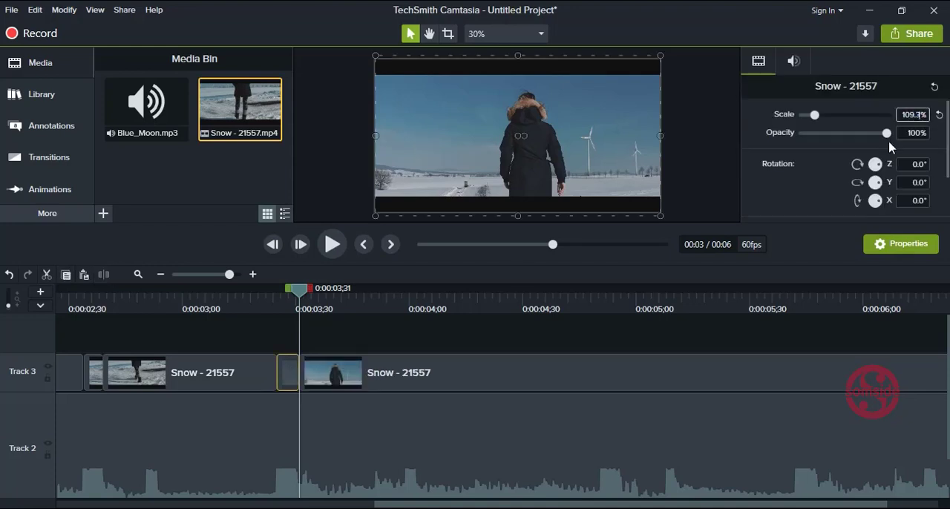
pyautogui.click(558, 336)
# Step: Split the remaining Snow clip at 0:00:04;50 and 0:00:04;56, on both sides of the following tall music peak
pyautogui.hscroll(3, 502, 393)
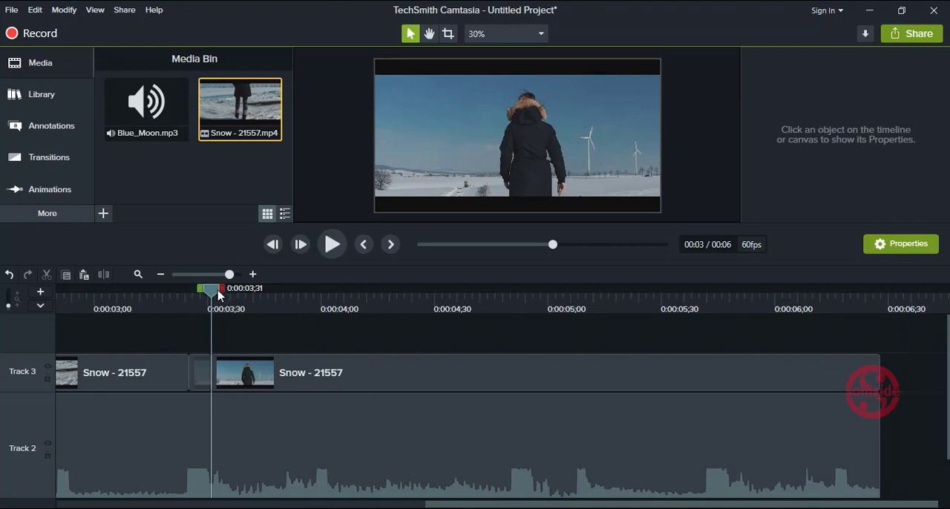
pyautogui.moveTo(217, 295); pyautogui.dragTo(516, 305)
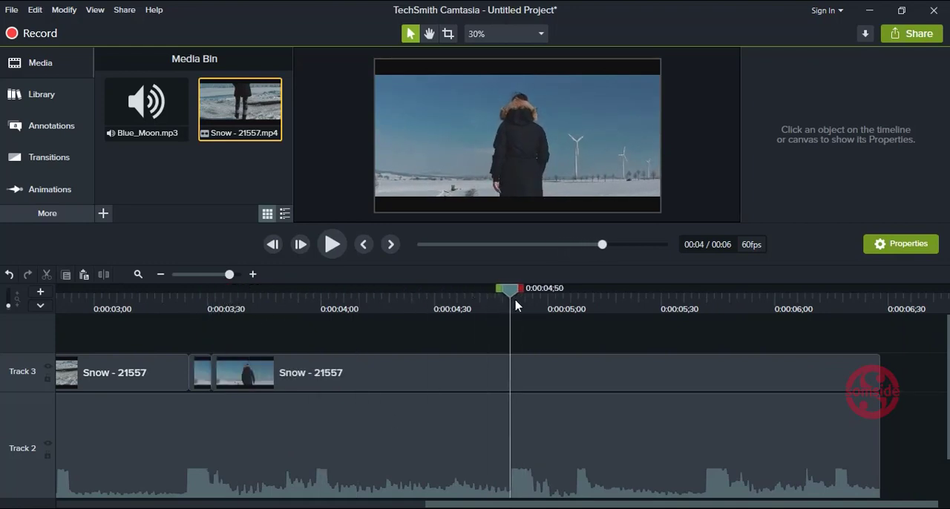
pyautogui.click(532, 364)
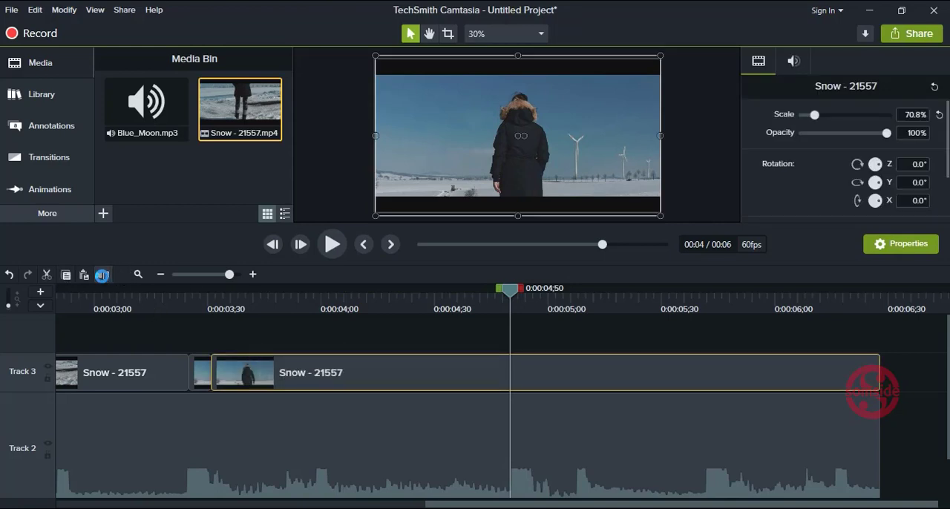
pyautogui.click(103, 276)
pyautogui.moveTo(529, 296); pyautogui.dragTo(532, 298)
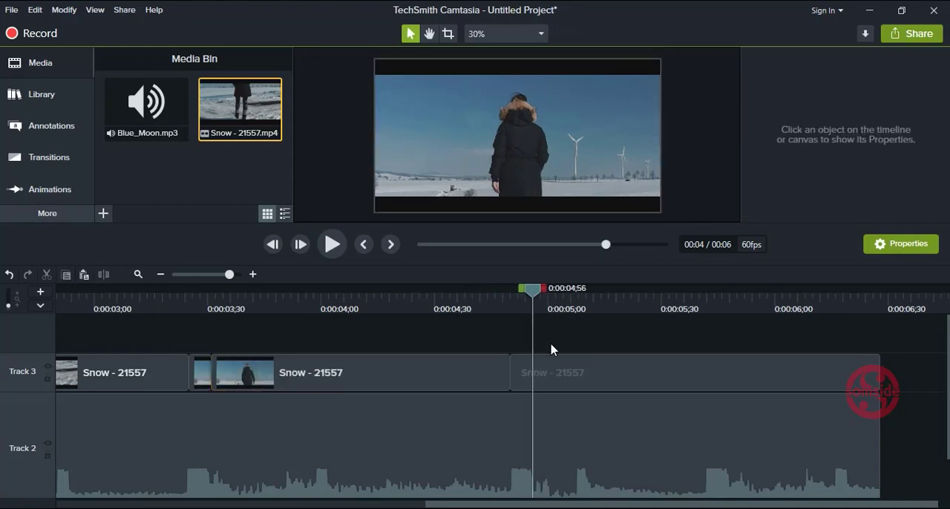
pyautogui.click(553, 369)
pyautogui.click(104, 276)
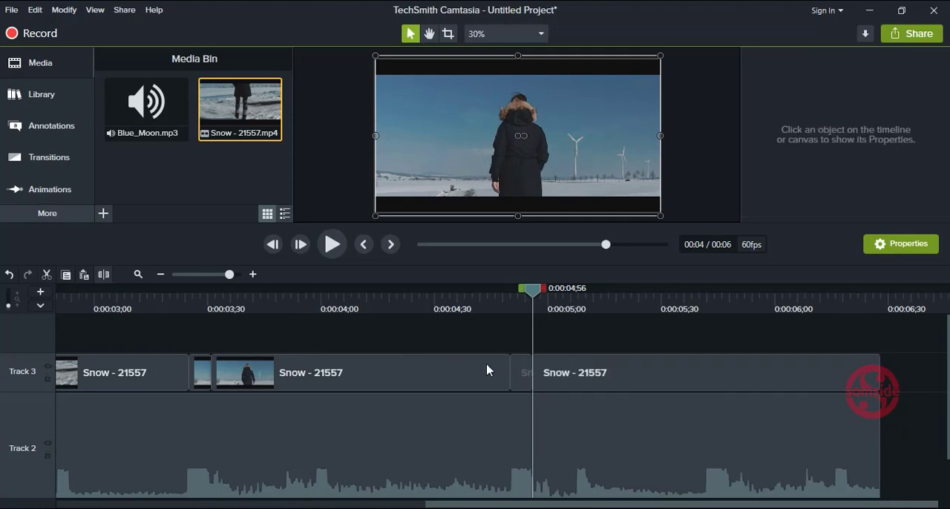
# Step: Set the scale of the short Snow segment between 0:00:04;50 and 0:00:04;56 to 109.3%
pyautogui.click(521, 372)
pyautogui.click(912, 115)
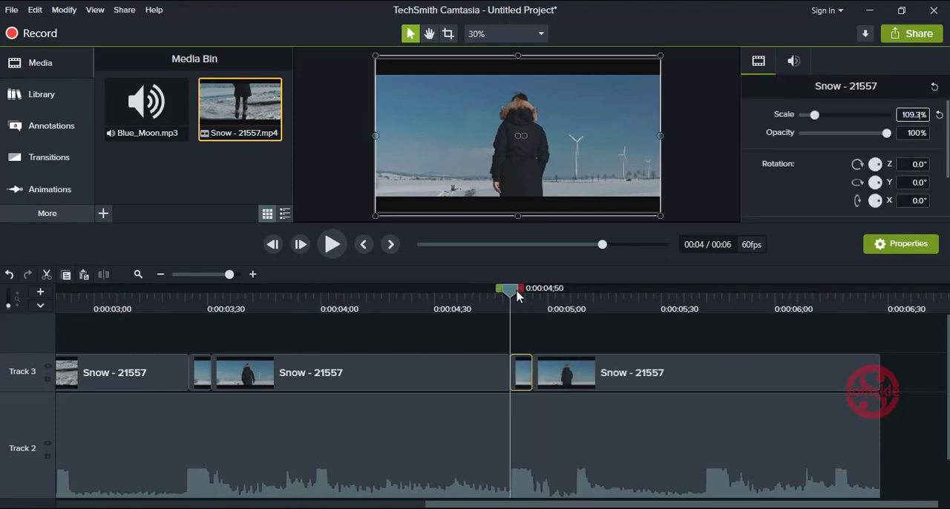
# Step: Split the last Snow clip at 0:00:05;42 and 0:00:05;48, around the final wide music peak
pyautogui.moveTo(529, 292); pyautogui.dragTo(710, 298)
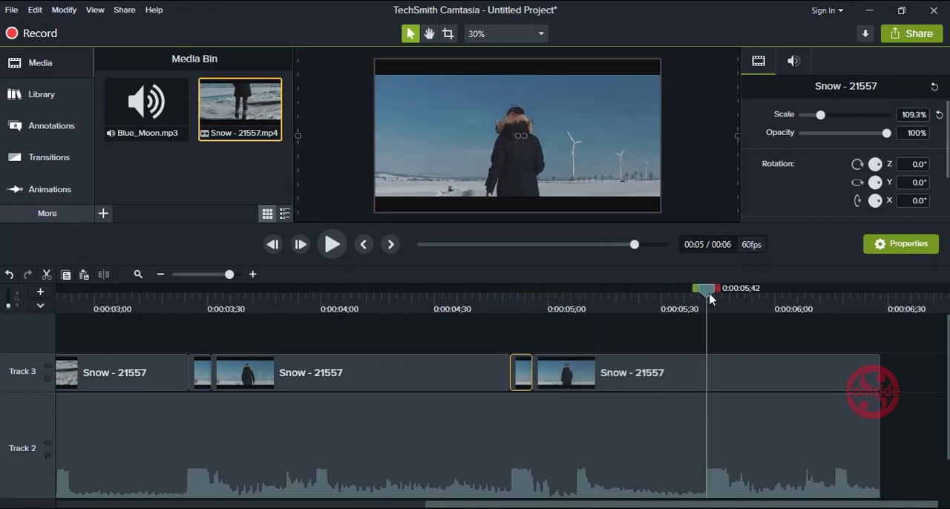
pyautogui.click(712, 365)
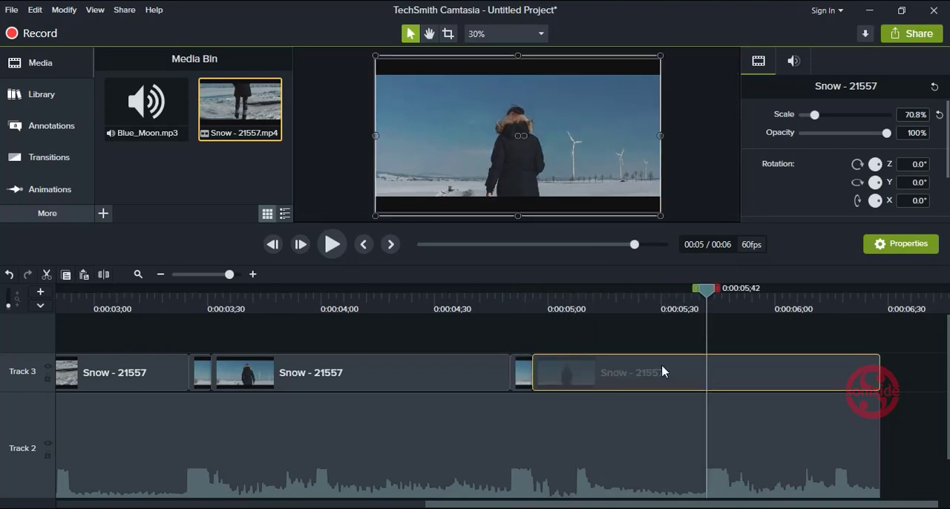
pyautogui.click(105, 276)
pyautogui.click(714, 289)
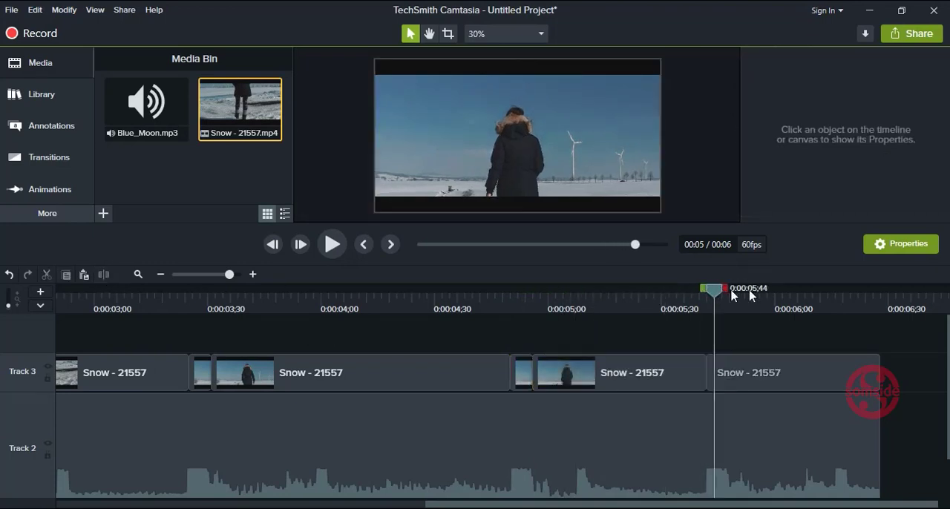
pyautogui.click(727, 291)
pyautogui.click(730, 291)
pyautogui.click(733, 371)
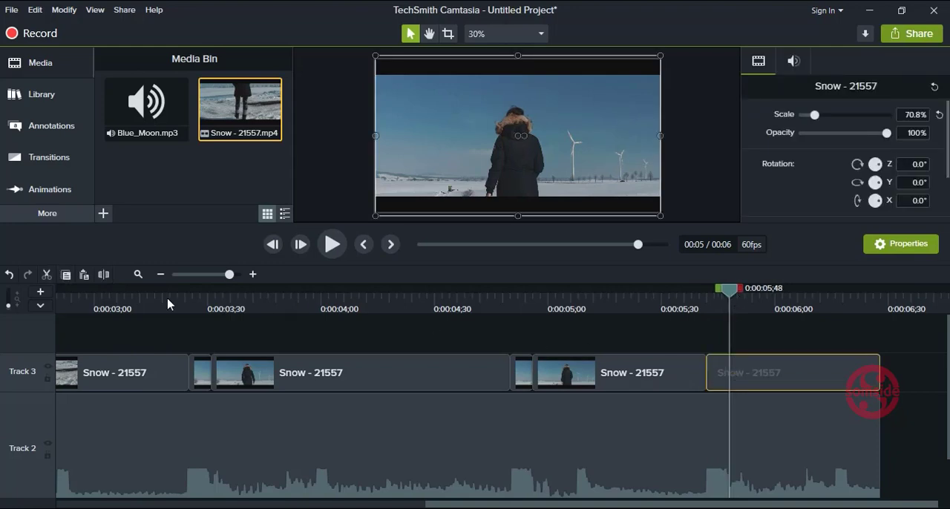
pyautogui.click(106, 275)
# Step: Increase the scale of the short Snow segment between 0:00:05;42 and 0:00:05;48
pyautogui.doubleClick(723, 367)
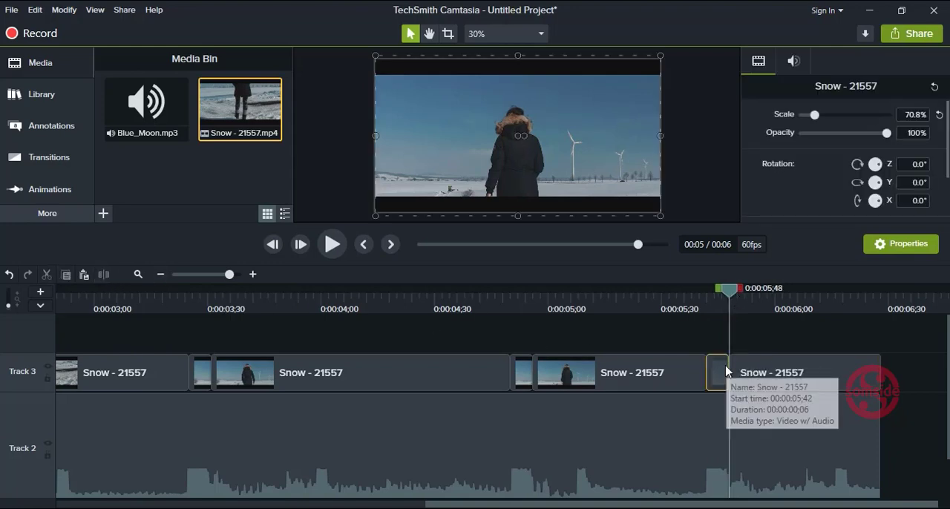
pyautogui.click(913, 114)
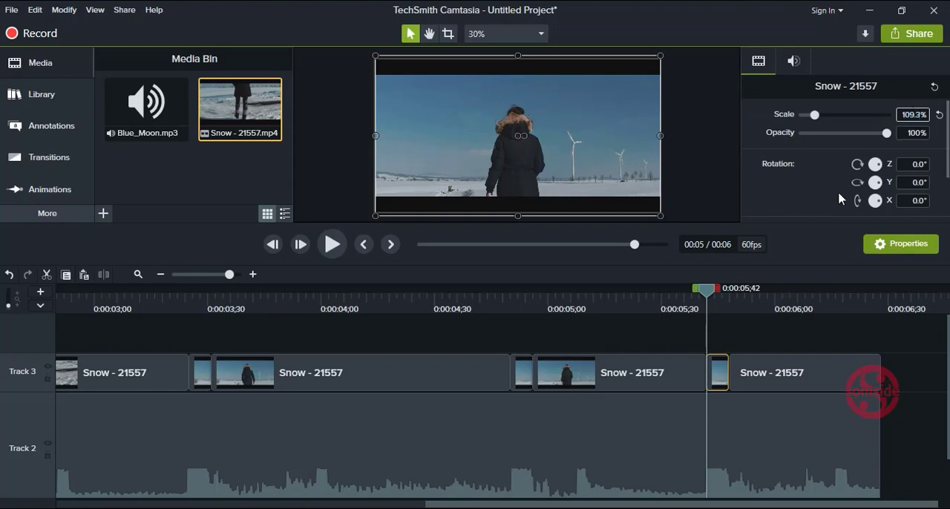
# Step: Examine the scaled segment at 0:00:04;50 and how the Snow segments line up with the music peaks along the timeline
pyautogui.click(522, 378)
pyautogui.doubleClick(522, 379)
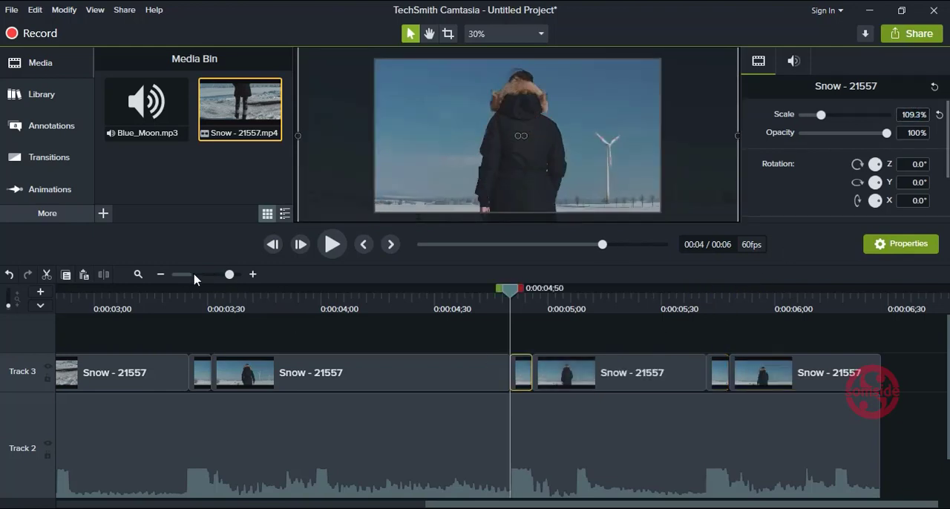
pyautogui.click(194, 275)
pyautogui.click(203, 371)
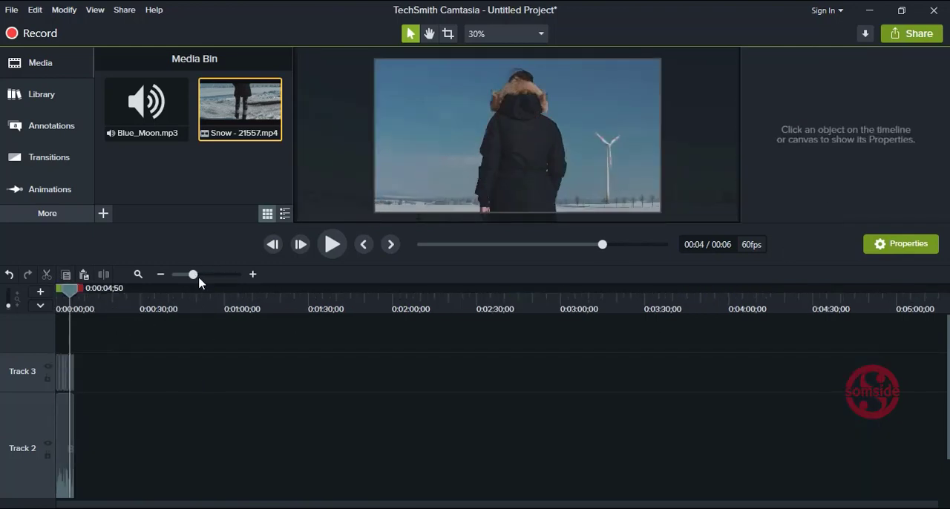
pyautogui.moveTo(198, 279); pyautogui.dragTo(218, 279)
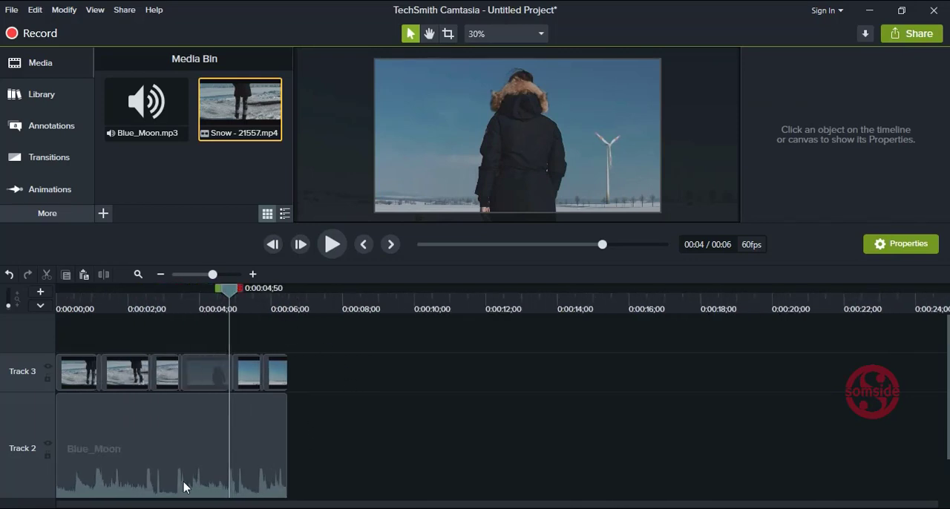
pyautogui.click(252, 274)
pyautogui.click(253, 274)
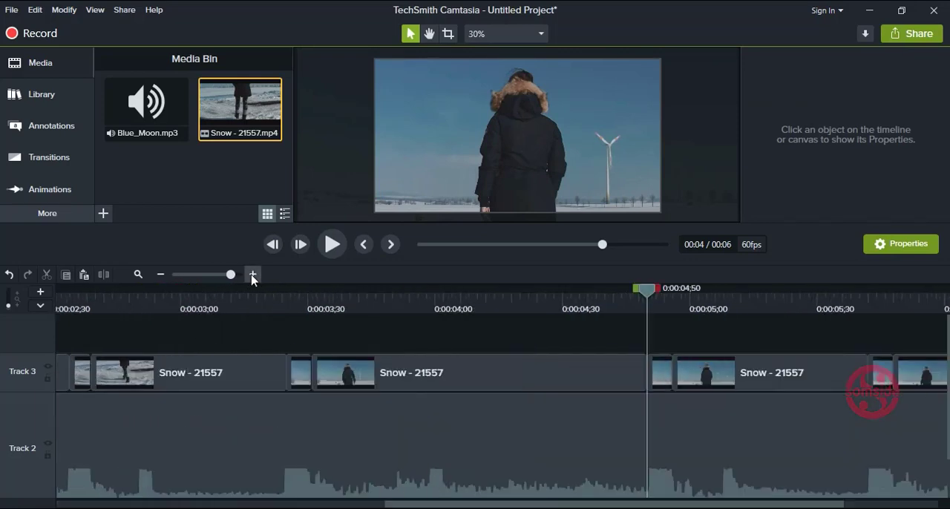
pyautogui.click(158, 275)
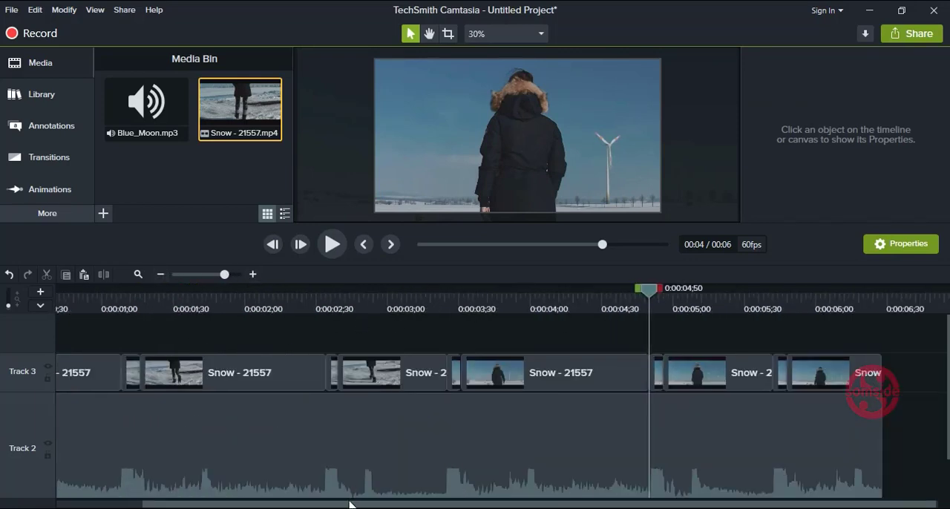
pyautogui.moveTo(350, 505); pyautogui.dragTo(157, 507)
# Step: Play the project from the beginning to preview the bass-pump effect
pyautogui.click(418, 246)
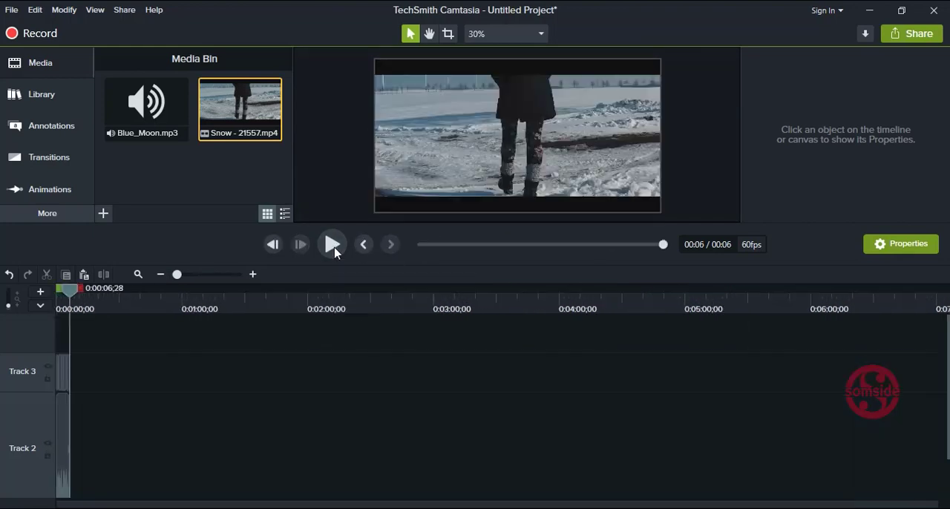
pyautogui.click(331, 244)
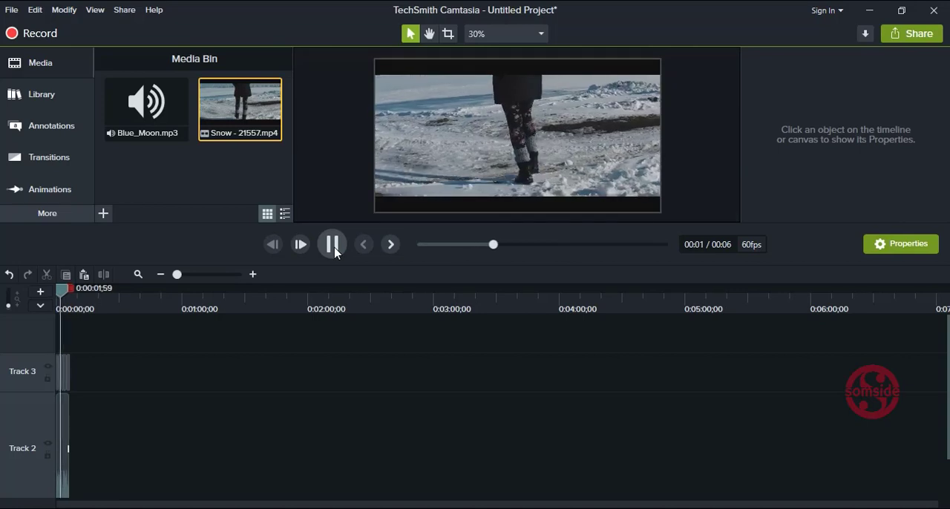